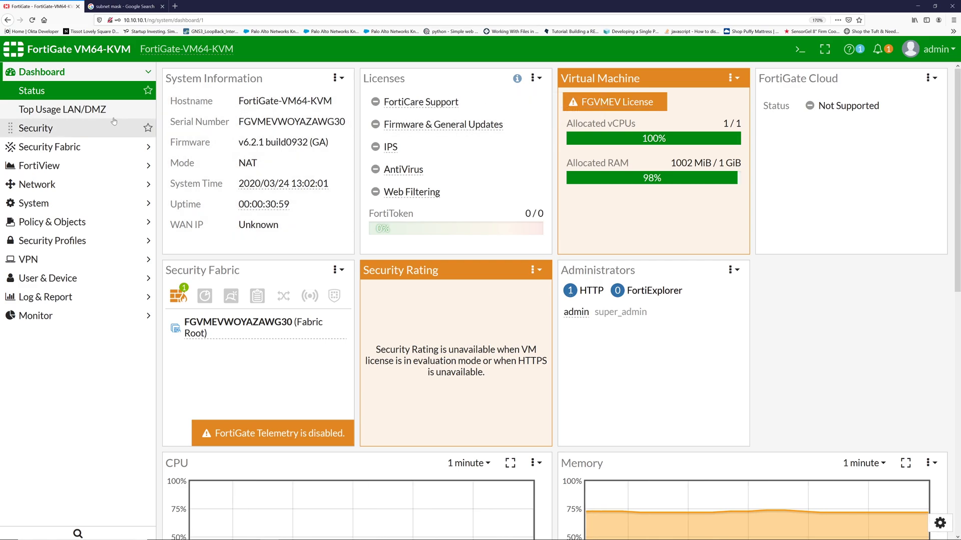
- Review the Network > Interfaces port list, then open the OSPF routing page
click(73, 188)
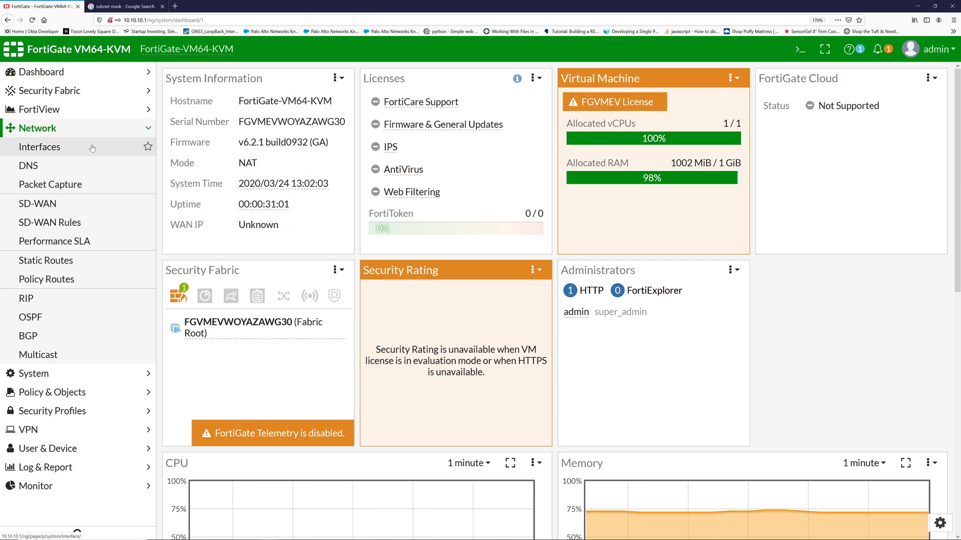
click(89, 148)
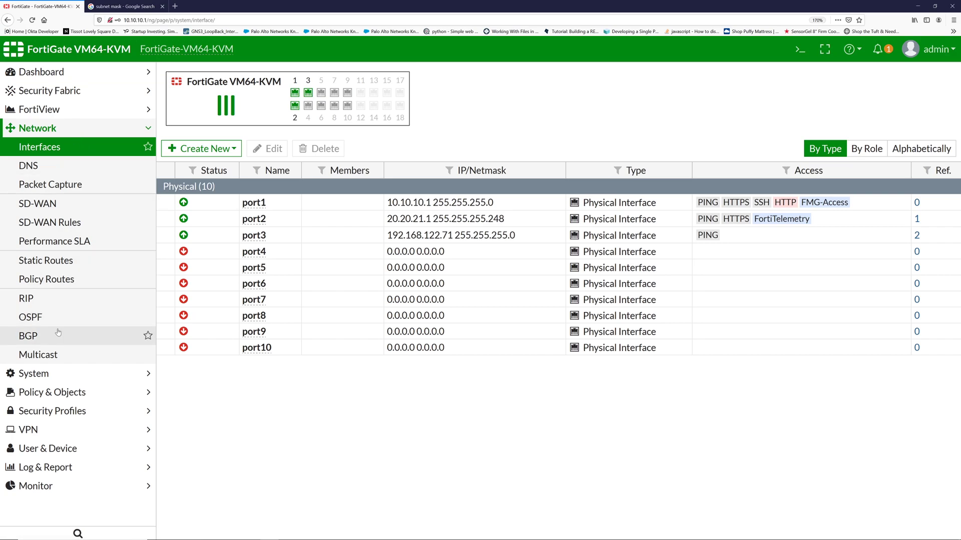
click(68, 318)
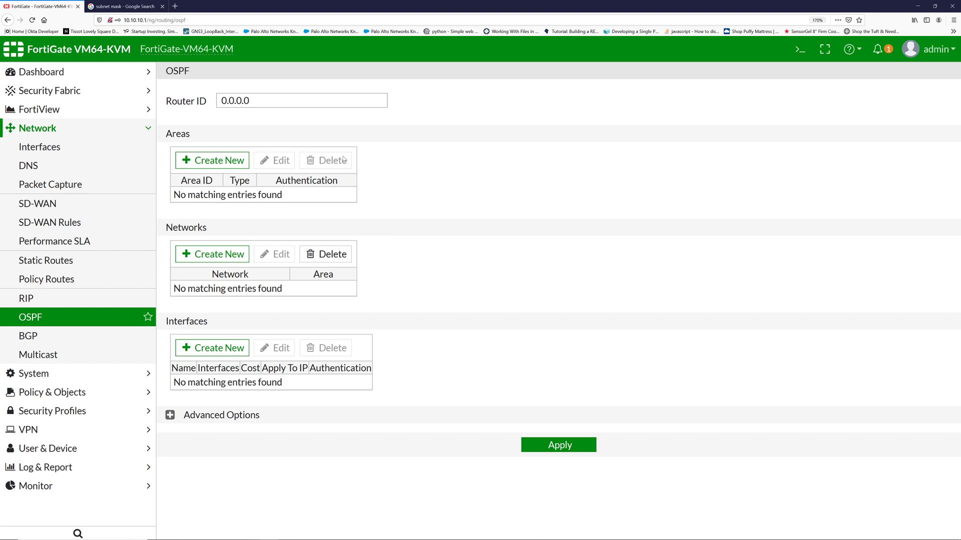
- Replace the OSPF Router ID 0.0.0.0 with 0.0.0.1
triple_click(235, 101)
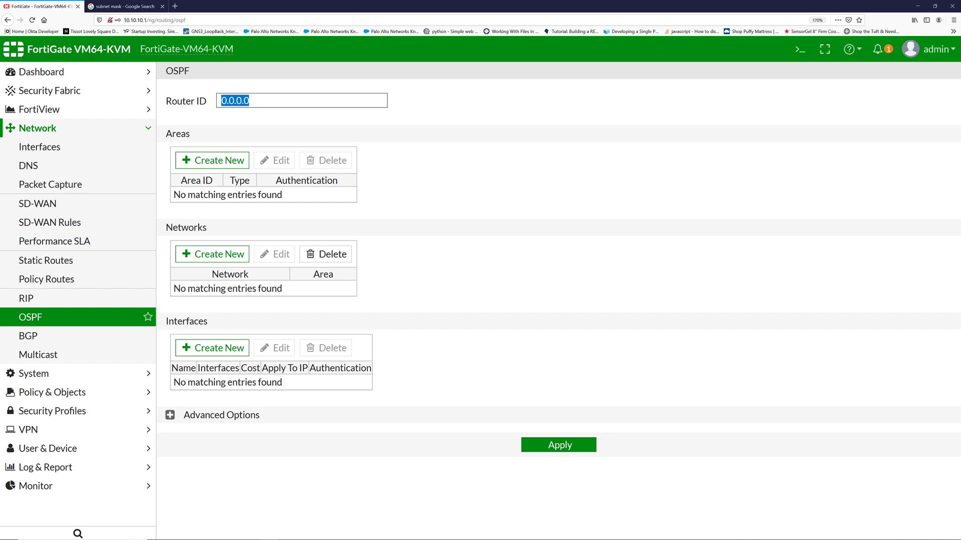
text(0.0.0.1)
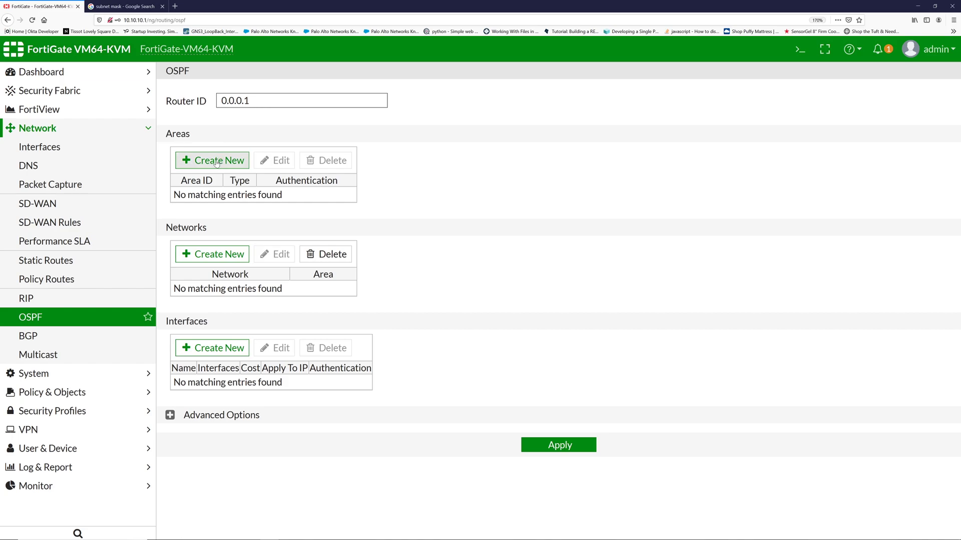
- Create OSPF area 0.0.0.0
click(216, 161)
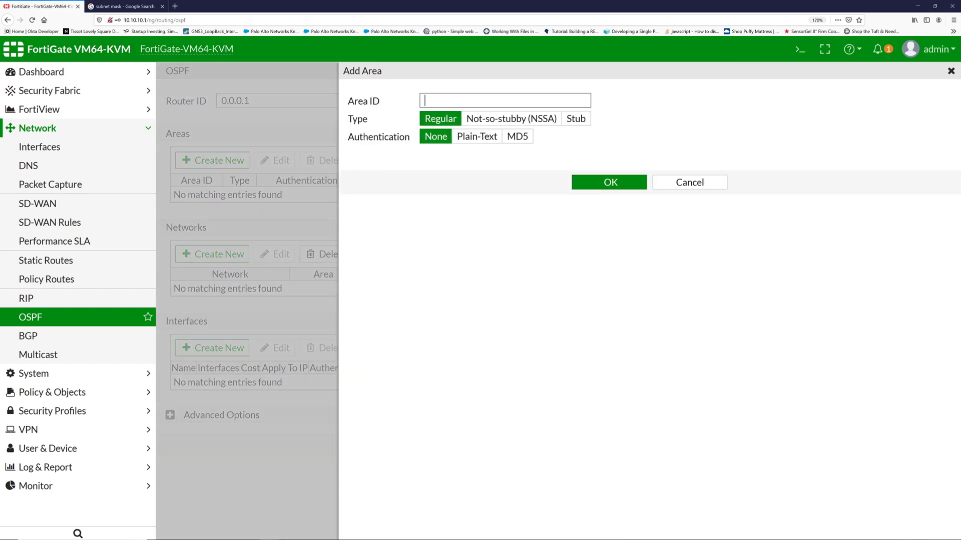
text(0.0.0.0)
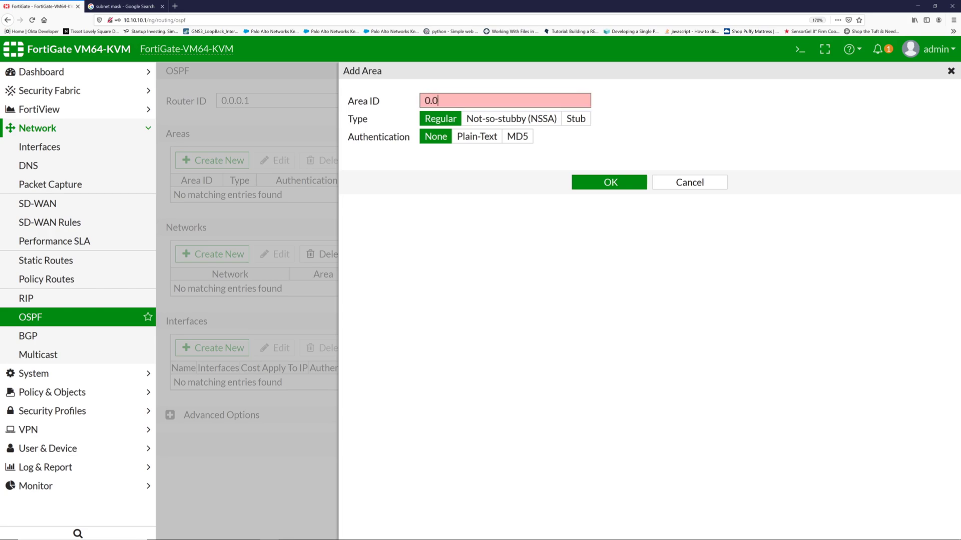
click(610, 182)
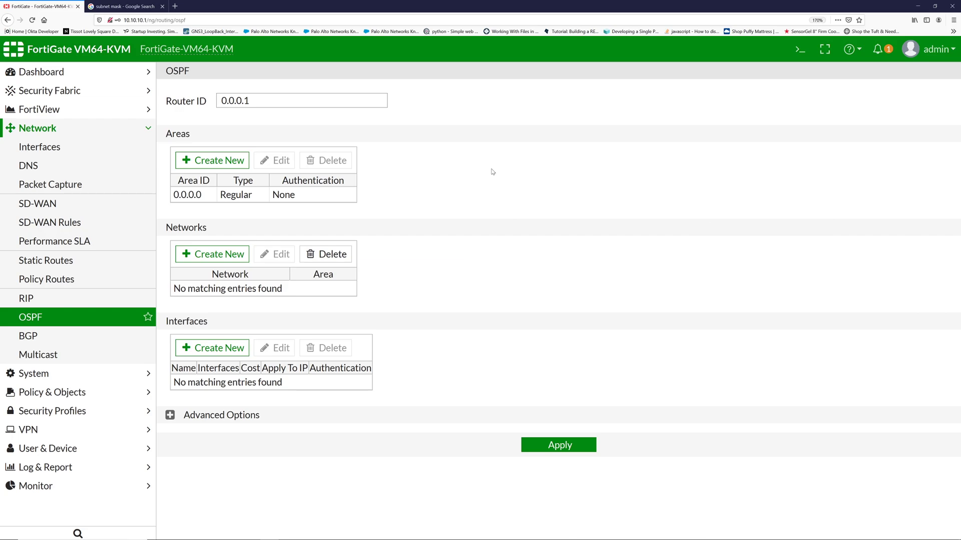
- Add network 0.0.0.0/0 in area 0.0.0.0, then start a new OSPF interface
click(229, 256)
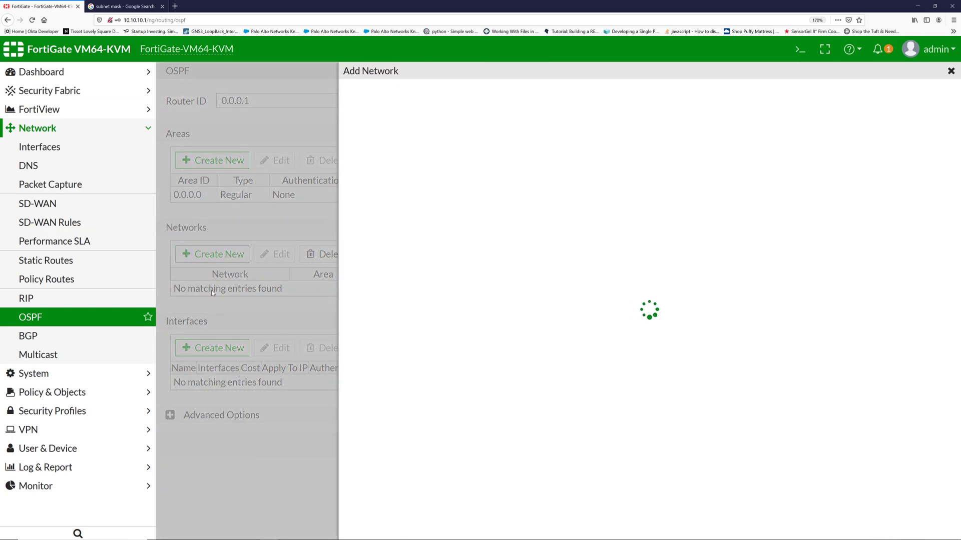
click(464, 105)
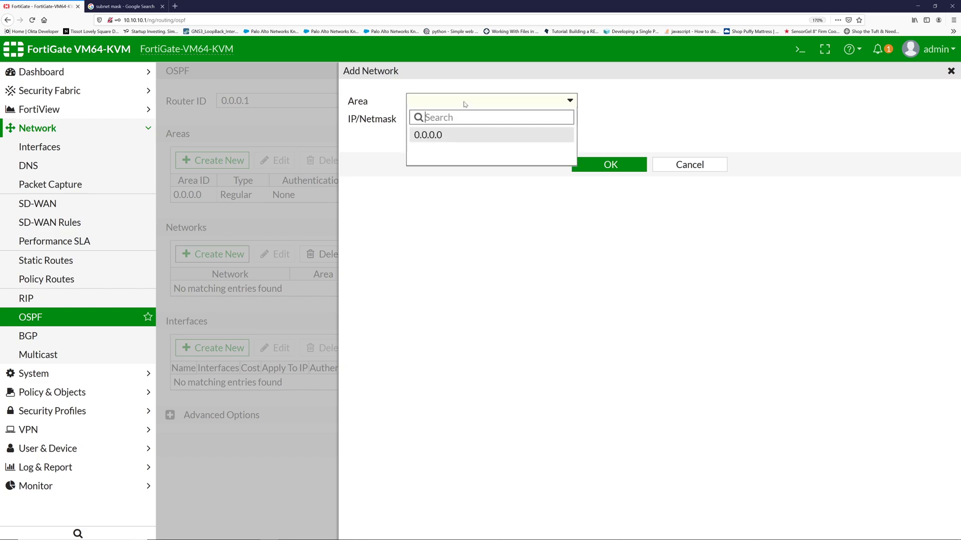
click(454, 139)
click(453, 118)
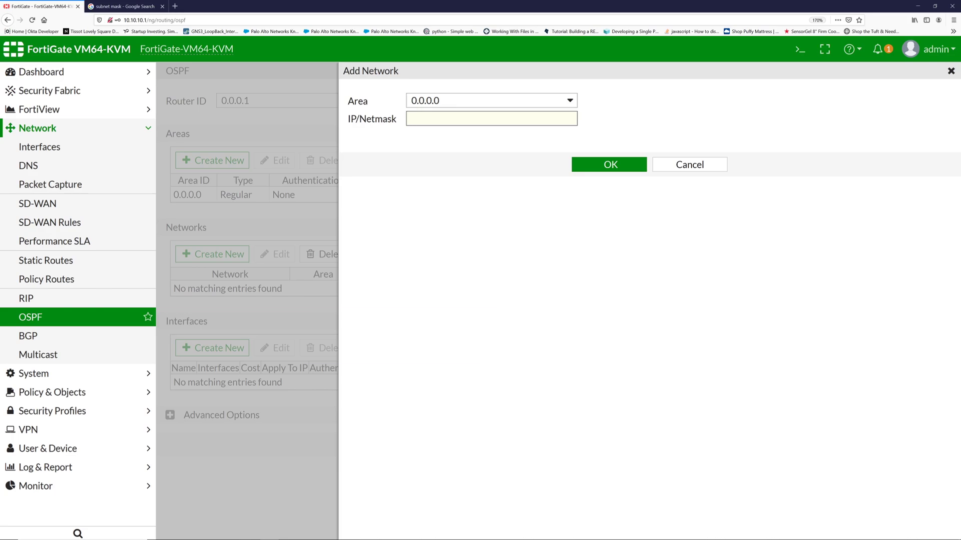
text(0.0.0.0)
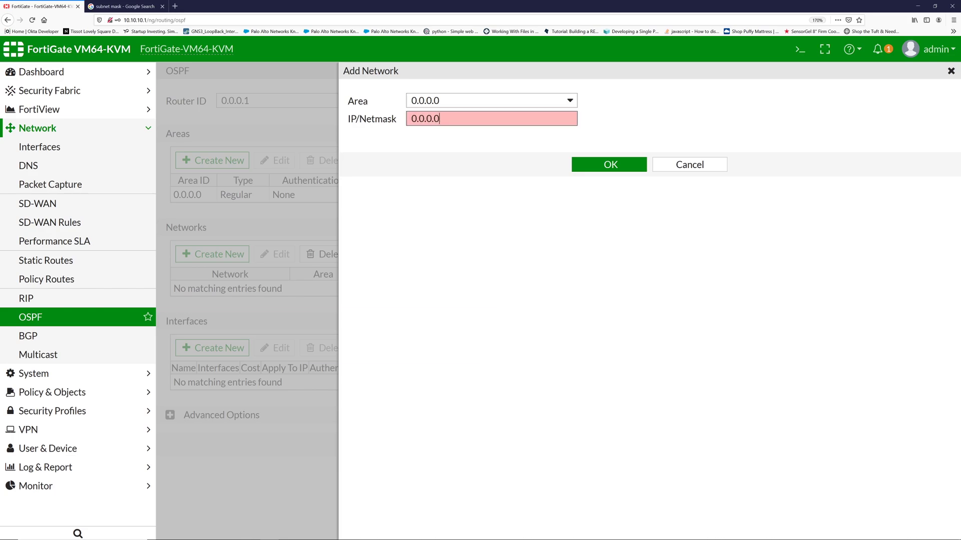
text(/0)
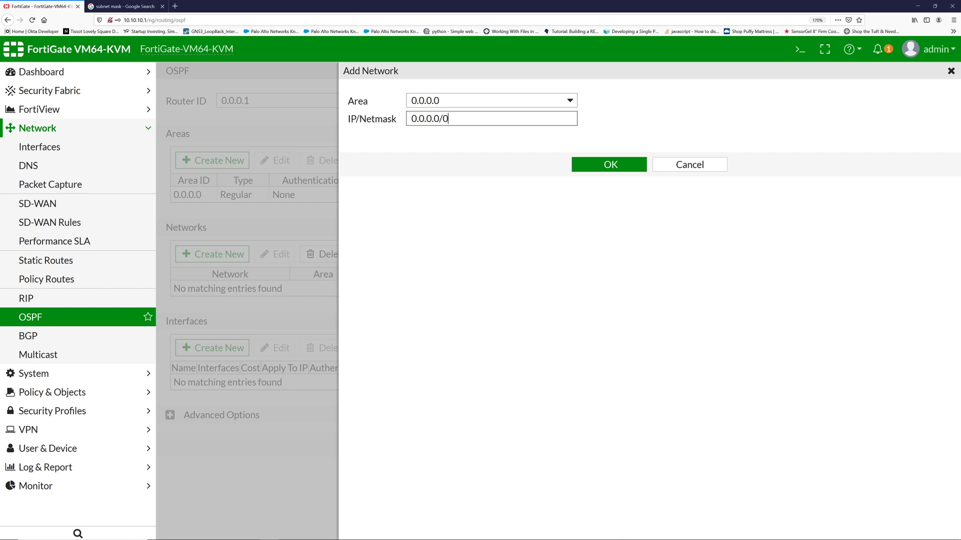
click(576, 164)
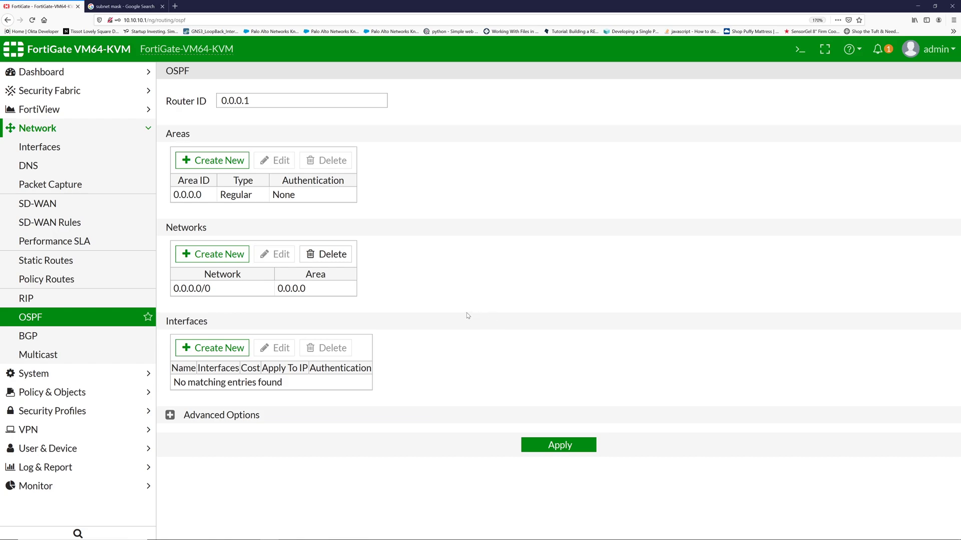
click(216, 348)
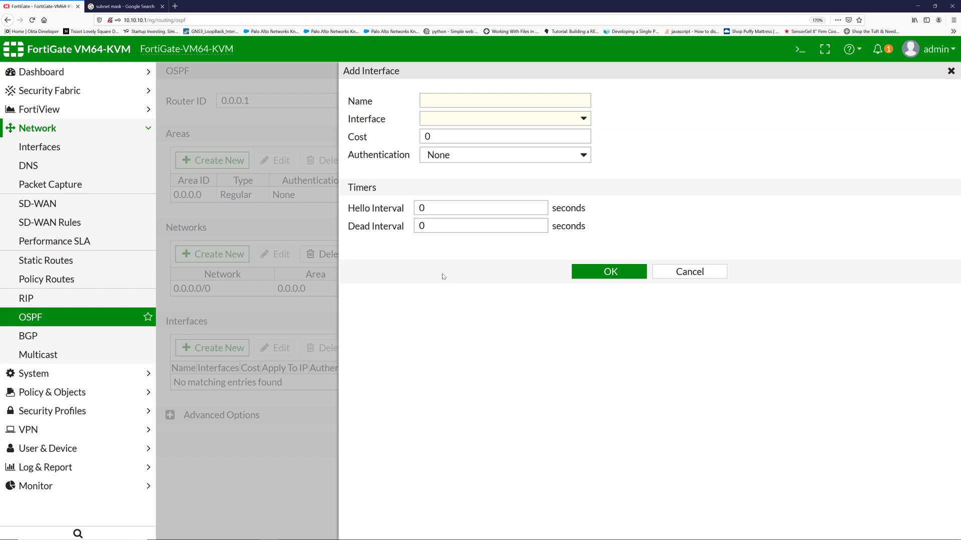
- Add OSPF interface named port2 bound to port2
click(463, 101)
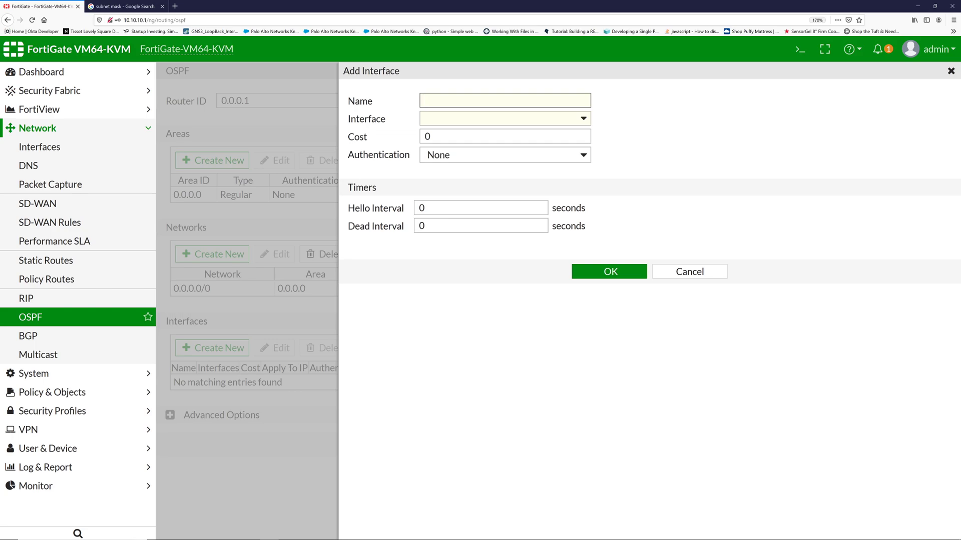
text(port2)
click(471, 119)
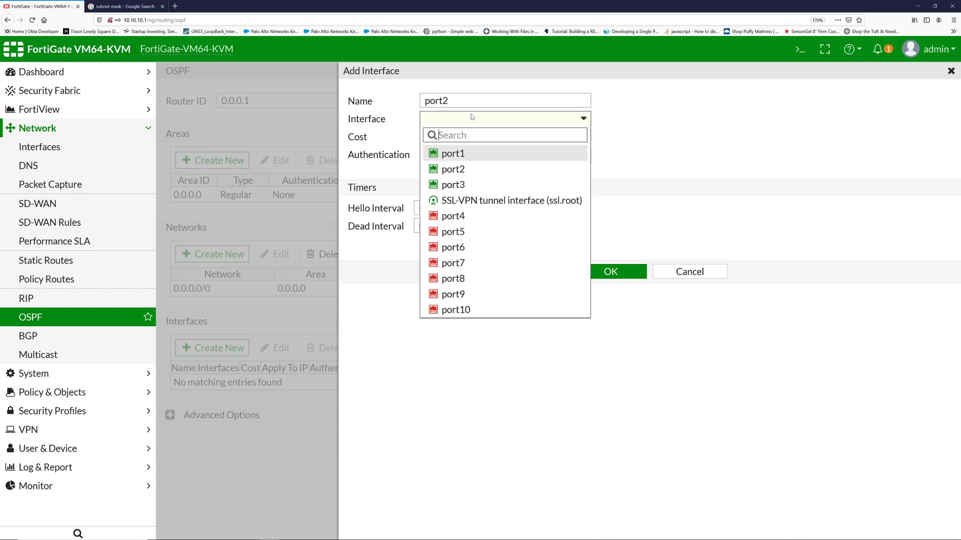
click(466, 170)
click(607, 271)
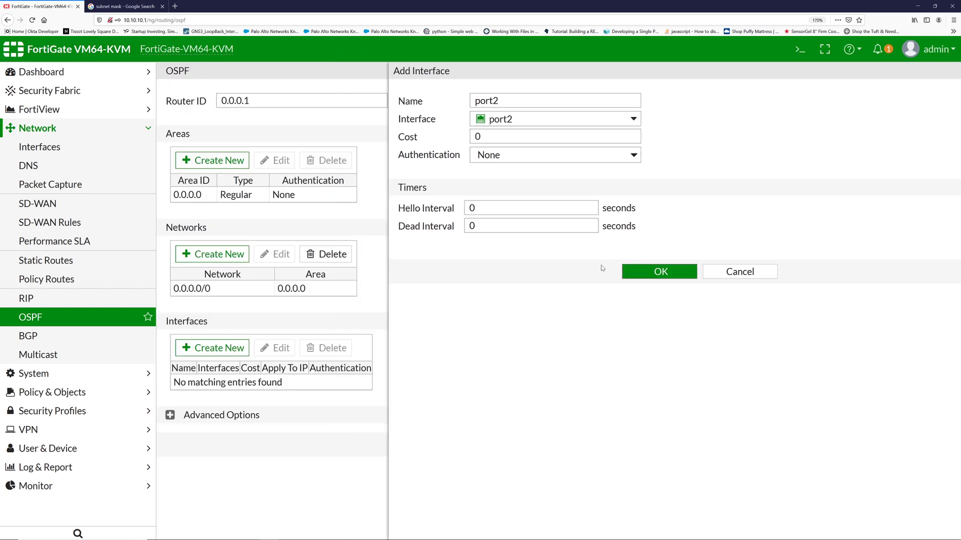
- Add a second OSPF interface named port3 bound to port3 with cost 0
click(221, 348)
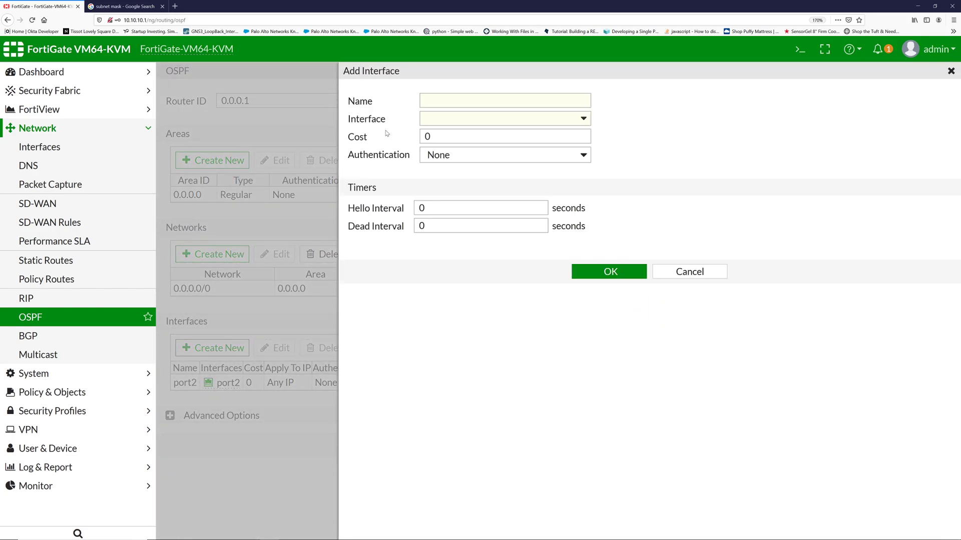
text(port3)
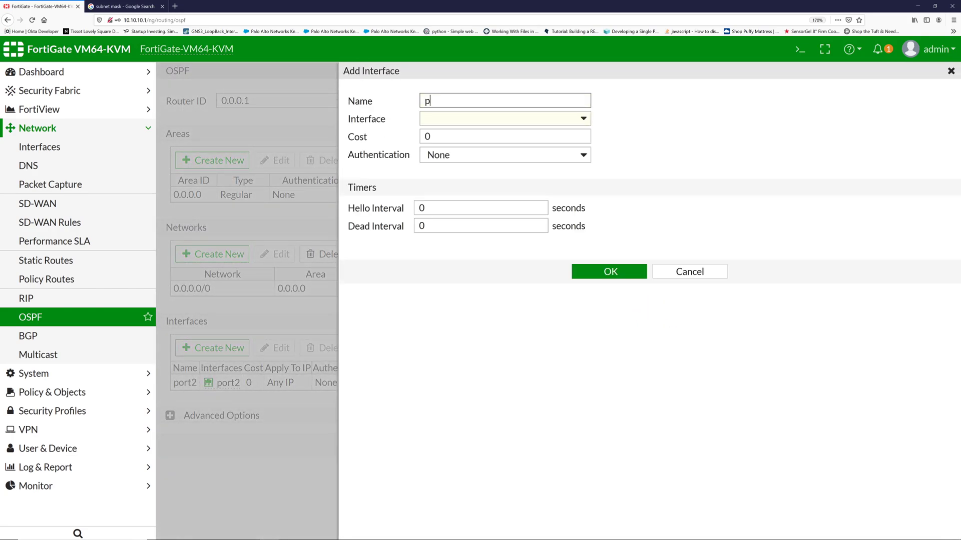
click(463, 119)
click(460, 166)
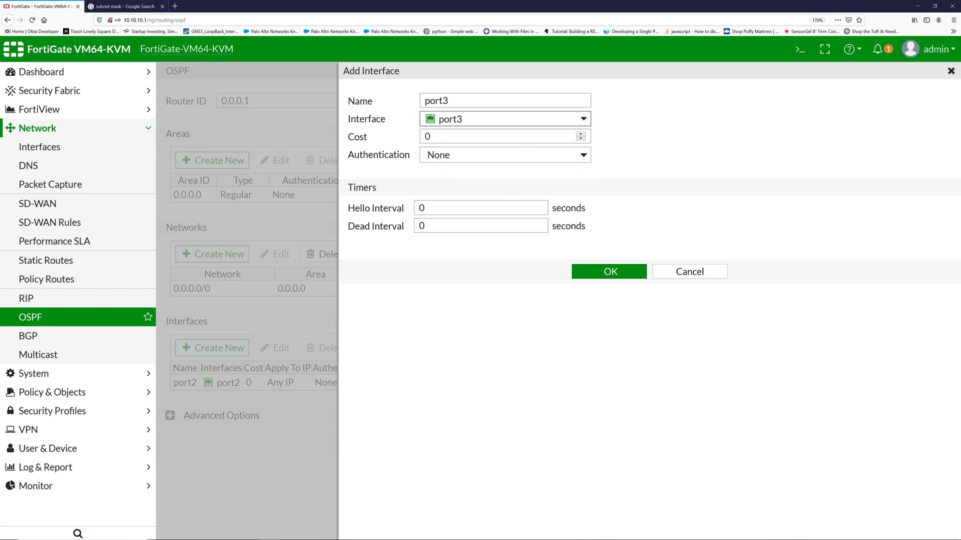
key(Tab)
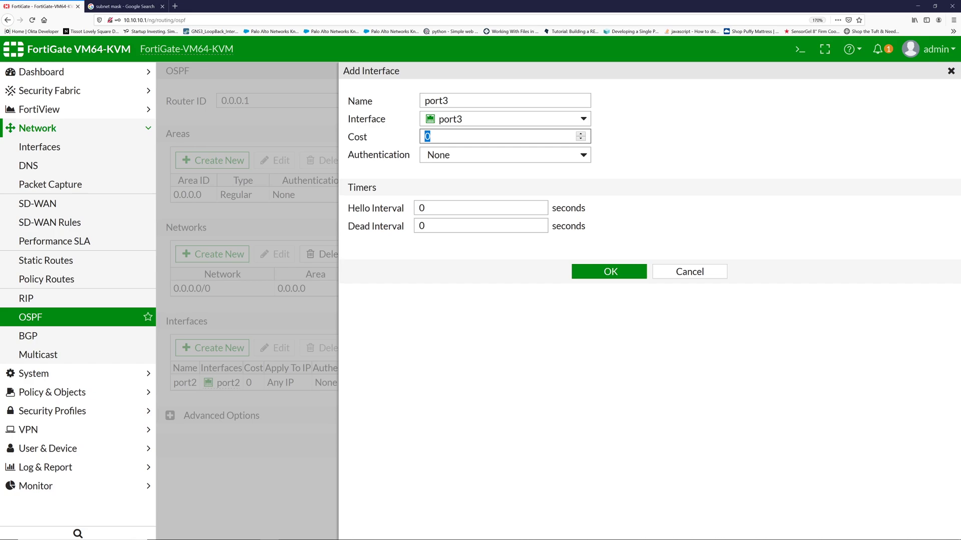
key(Return)
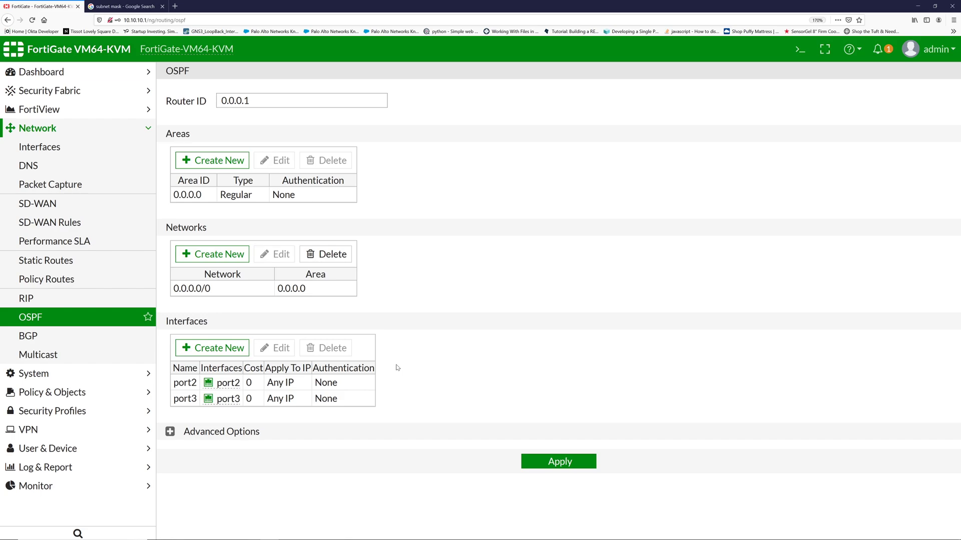
- Apply the OSPF configuration and open the refreshed IPv4 Policy list
click(556, 461)
click(130, 131)
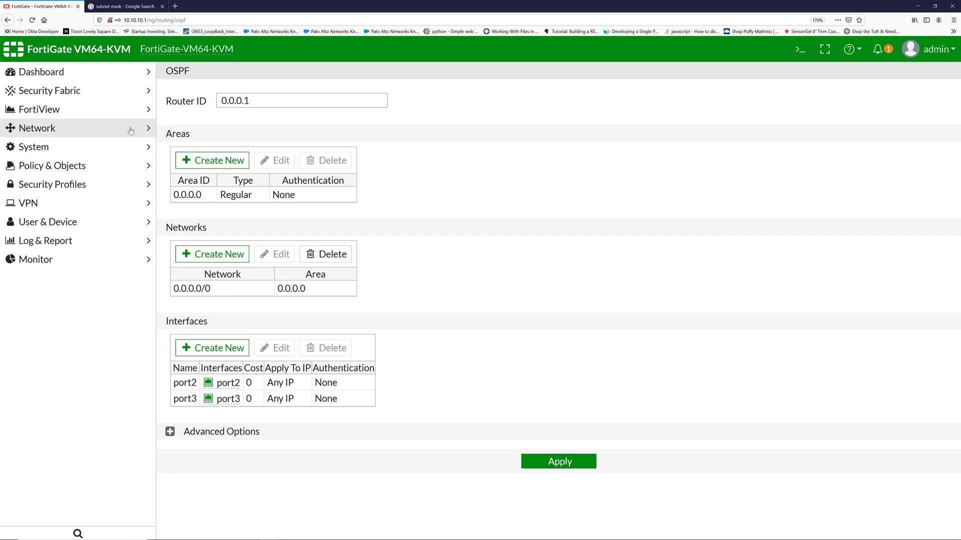
click(87, 167)
click(87, 188)
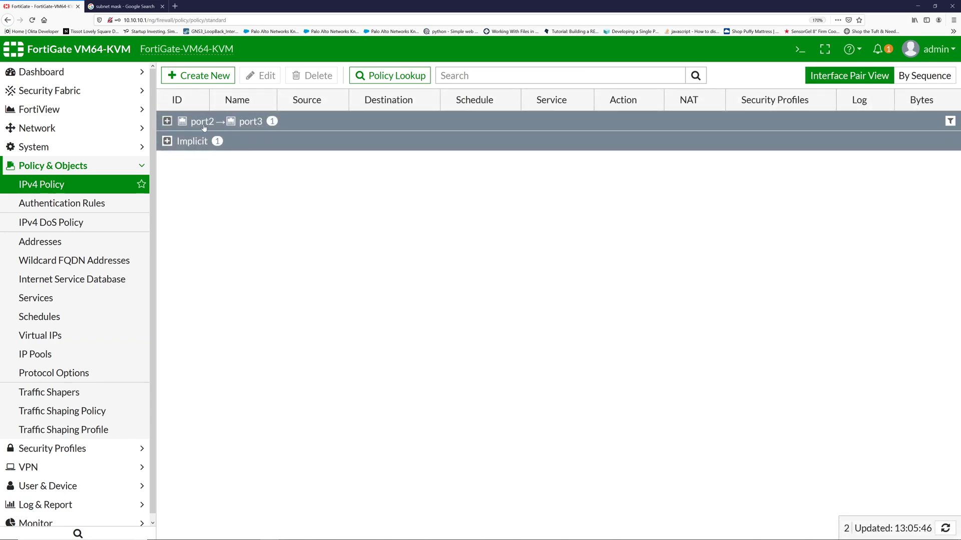
click(74, 189)
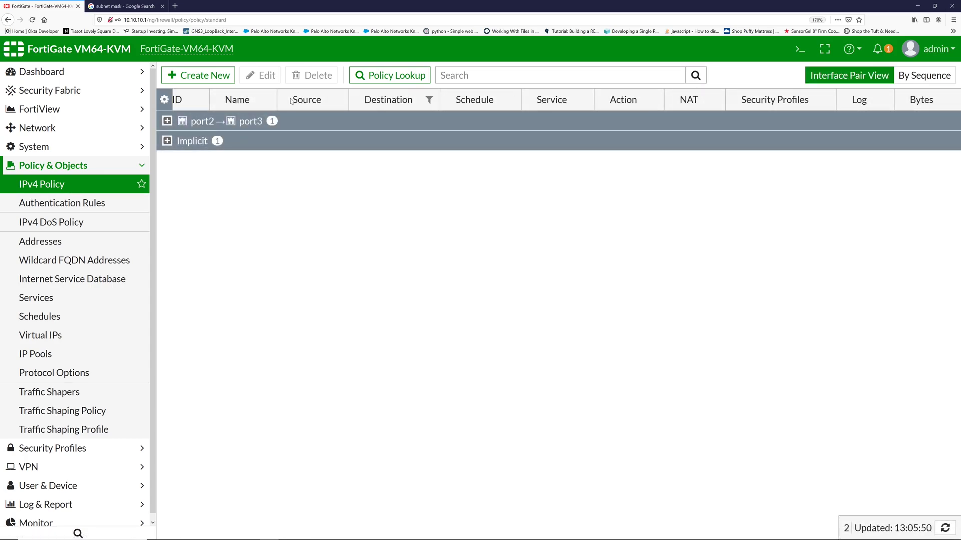
click(107, 170)
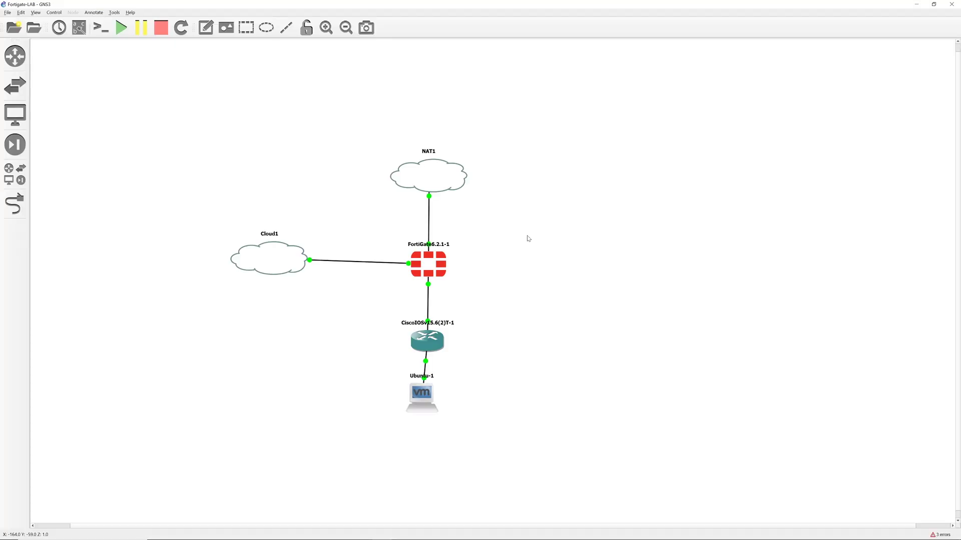
- Zoom in, nudge Ubuntu-1 right and move the CiscoIOSv router up under the FortiGate
click(326, 27)
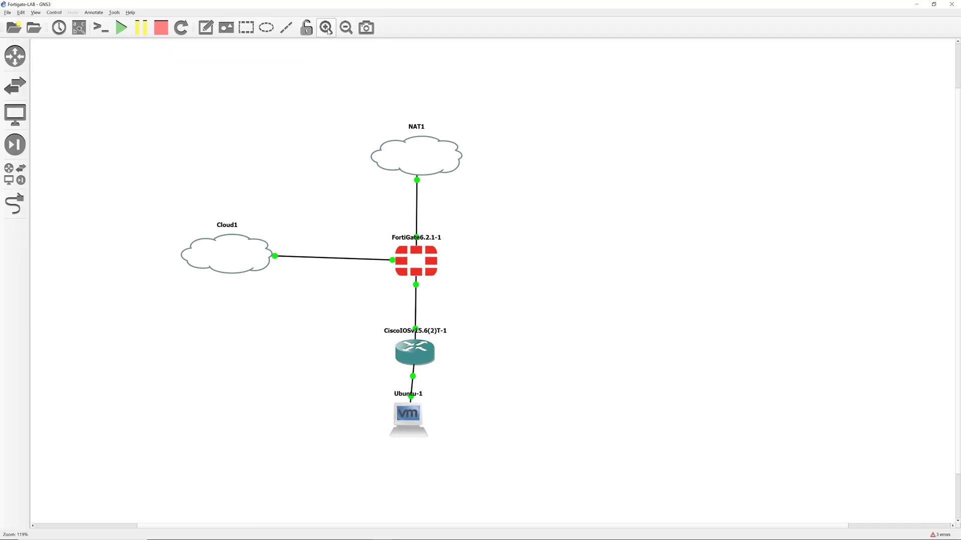
drag(410, 426, 416, 427)
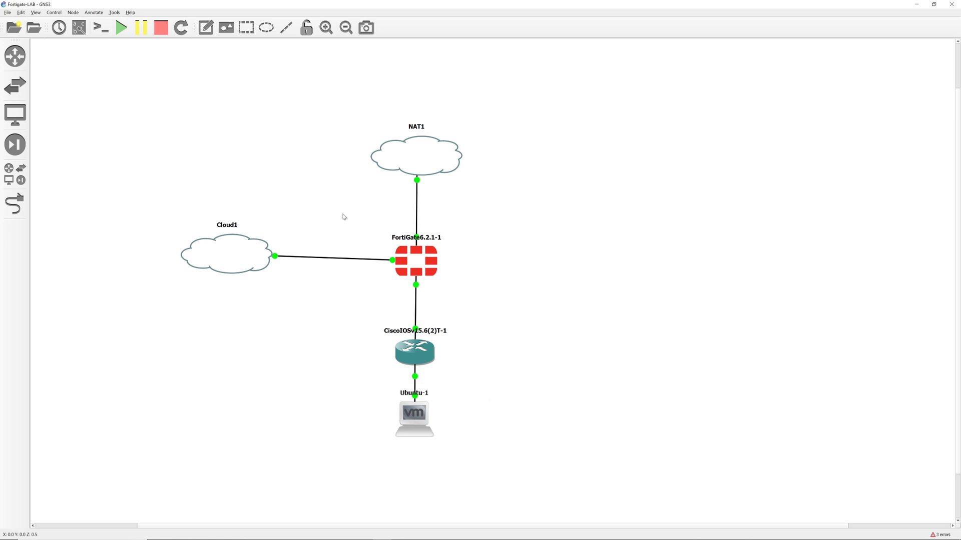
drag(408, 357, 410, 345)
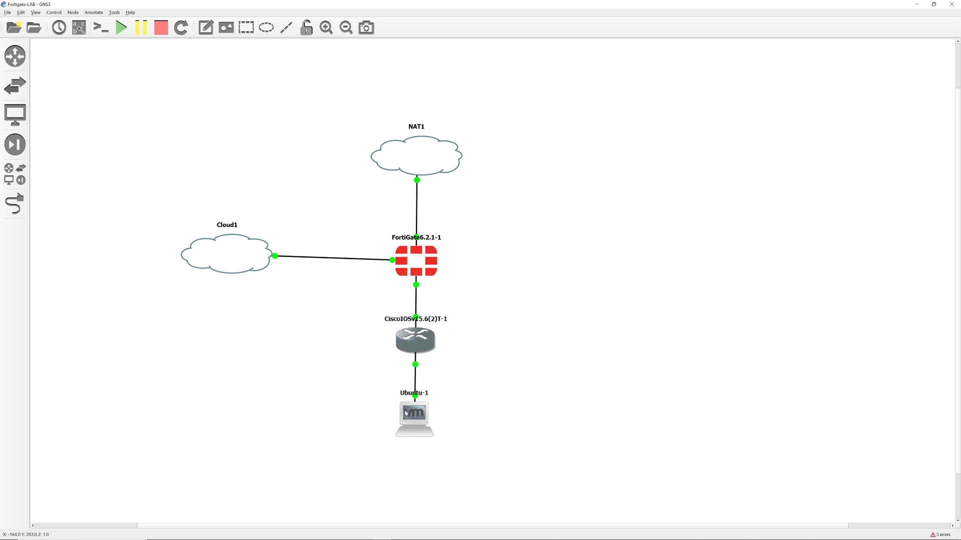
click(456, 347)
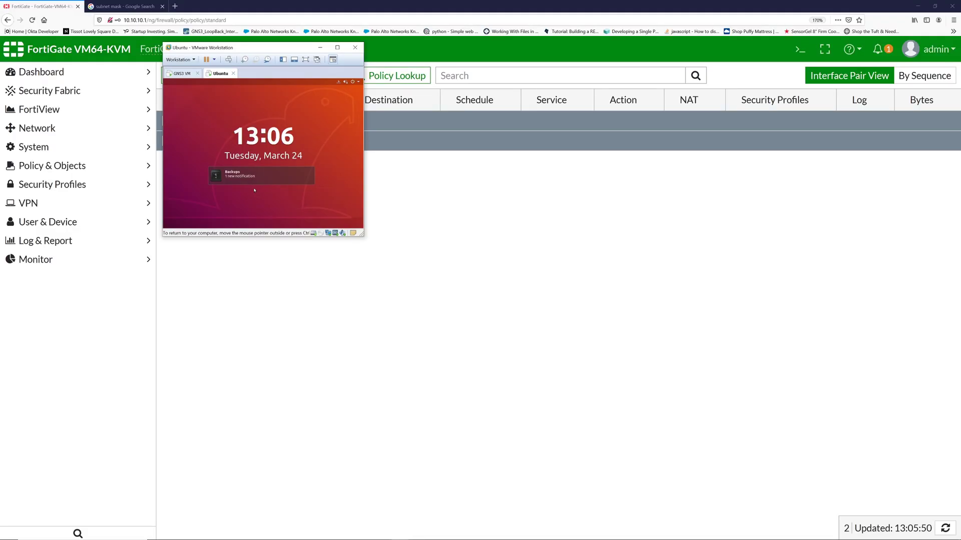
- Unlock the Ubuntu VM and load the Google homepage via a 'google' search in Firefox
click(254, 190)
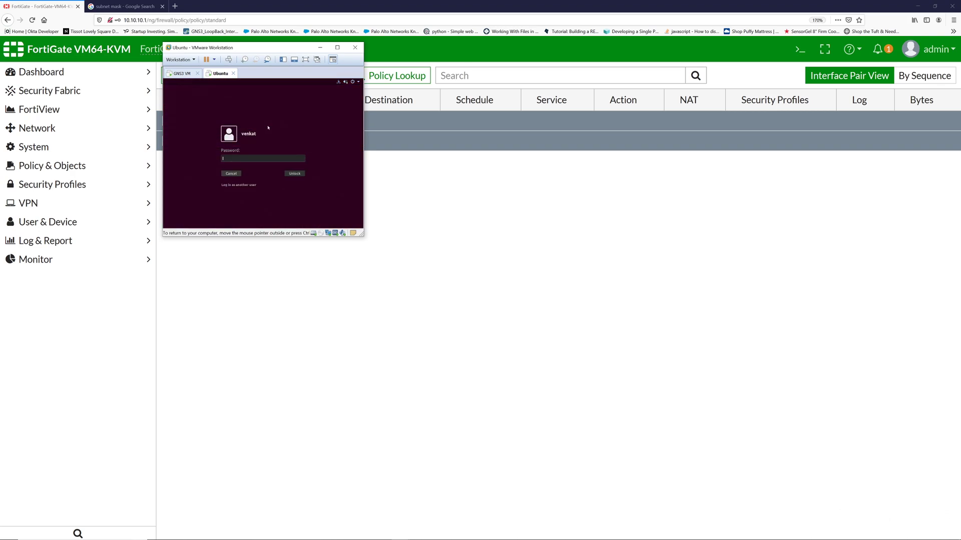
key(Return)
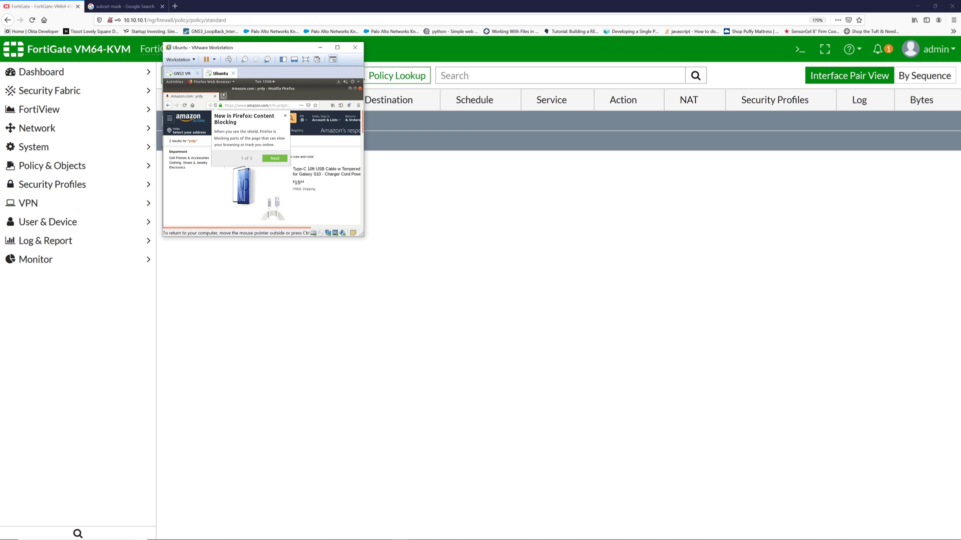
click(220, 100)
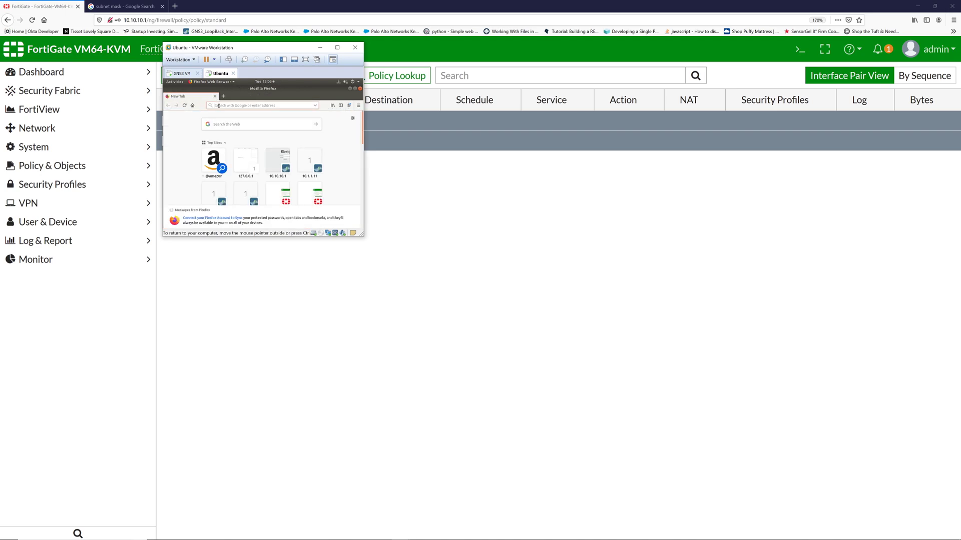
click(218, 105)
text(google)
key(Return)
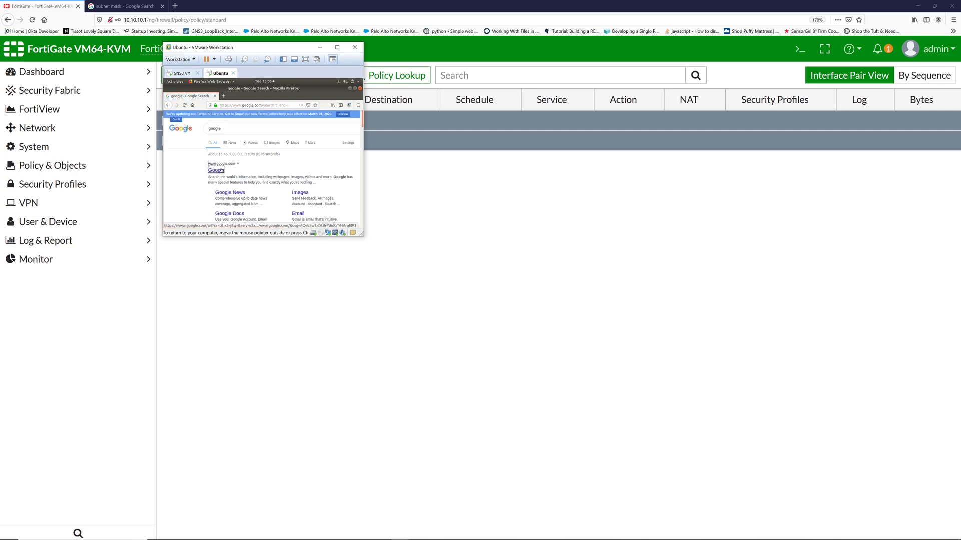
click(216, 164)
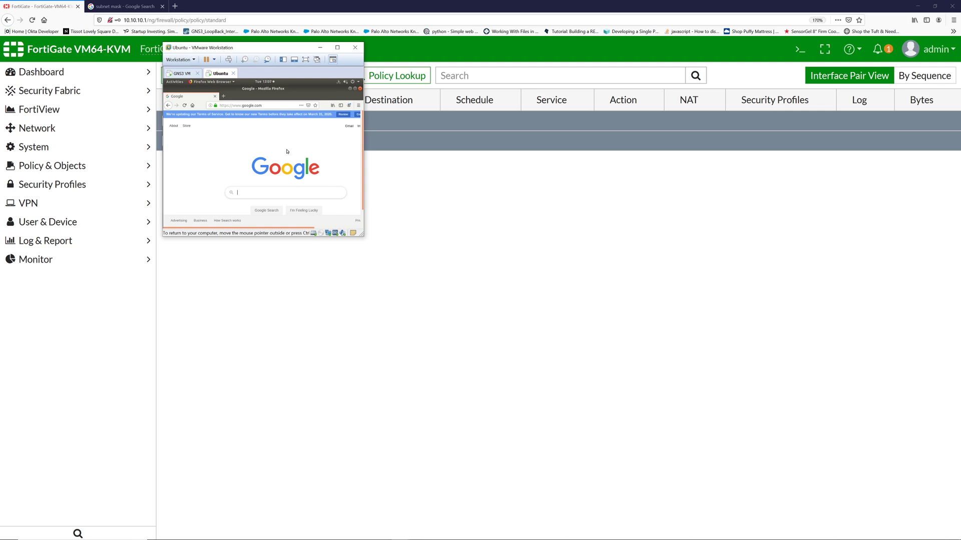
key(alt+Tab)
- Open FortiView All Sessions and scroll through the 20.20.20.2 sessions on ports 80 and 443
click(425, 171)
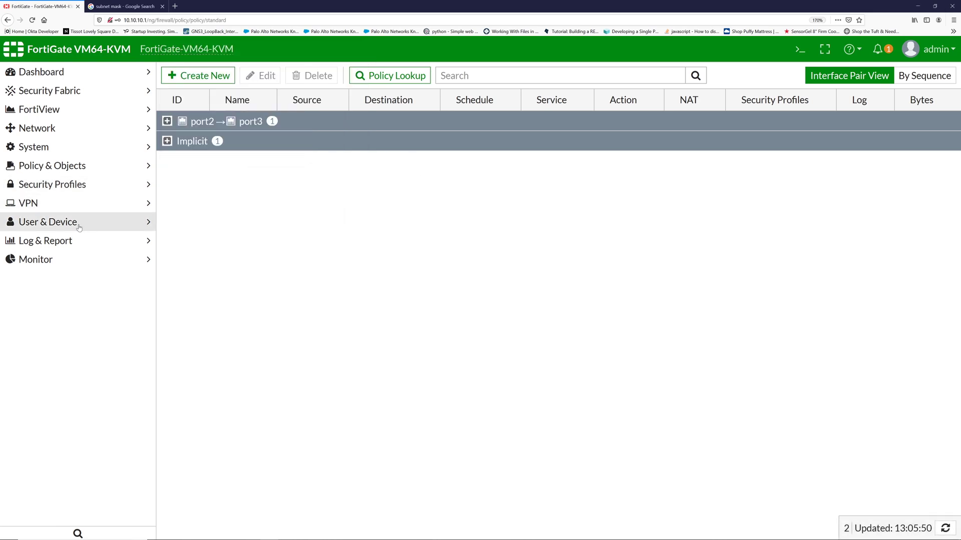
click(50, 265)
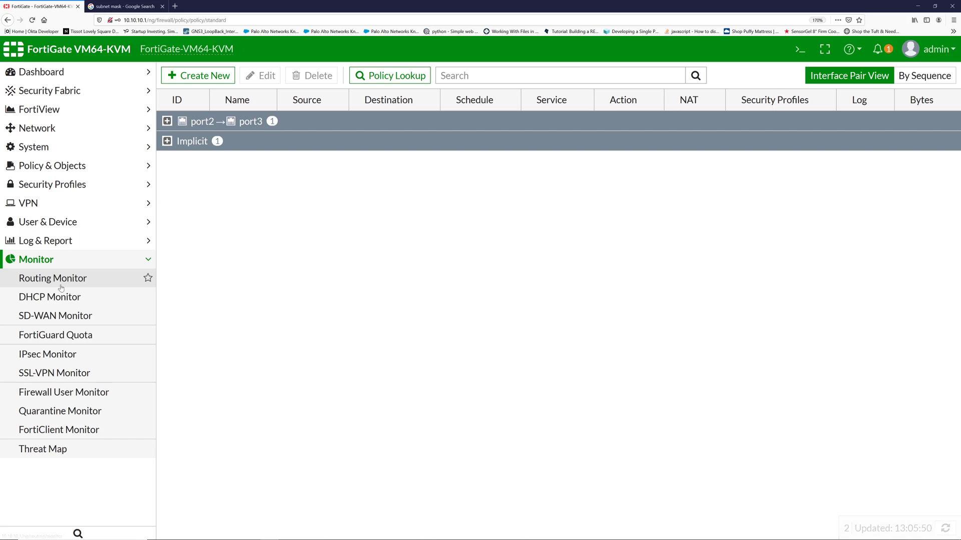
click(58, 243)
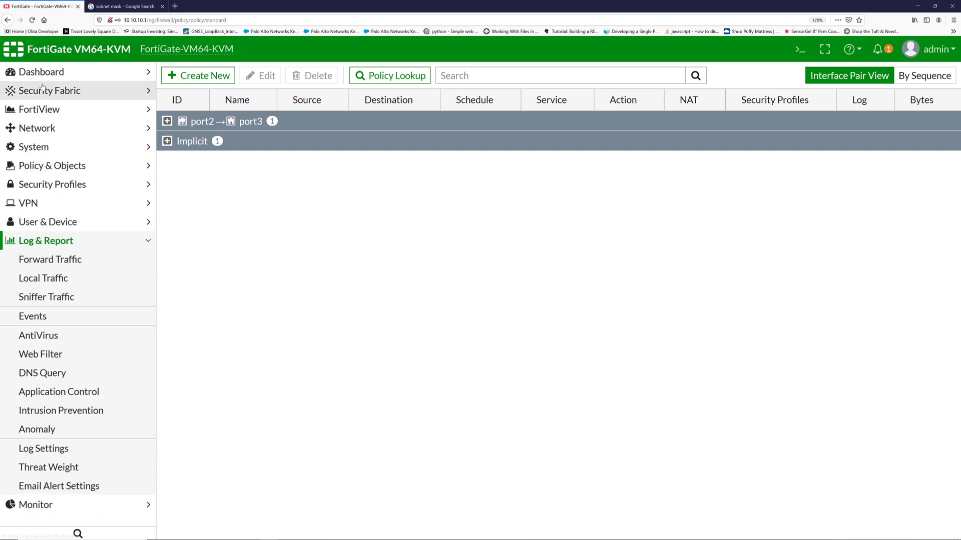
click(41, 112)
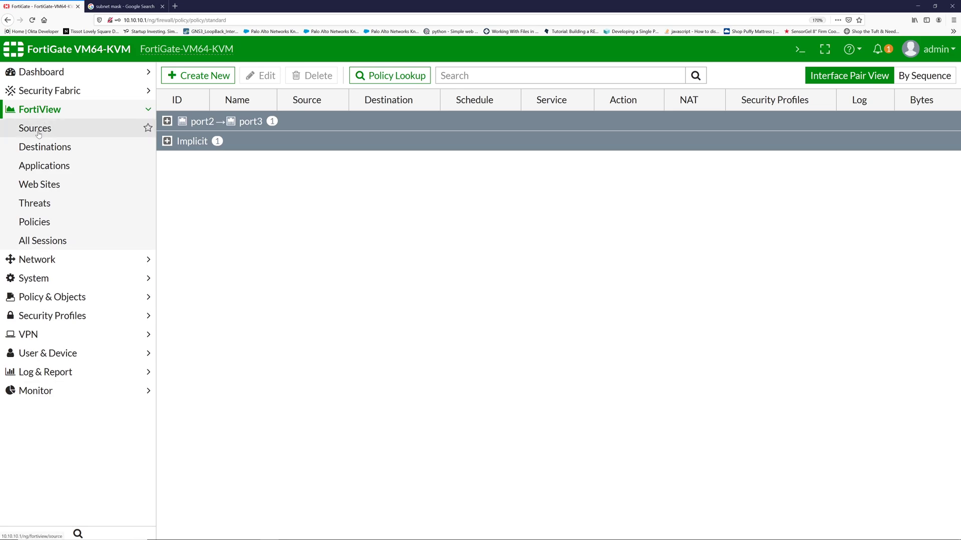
click(51, 241)
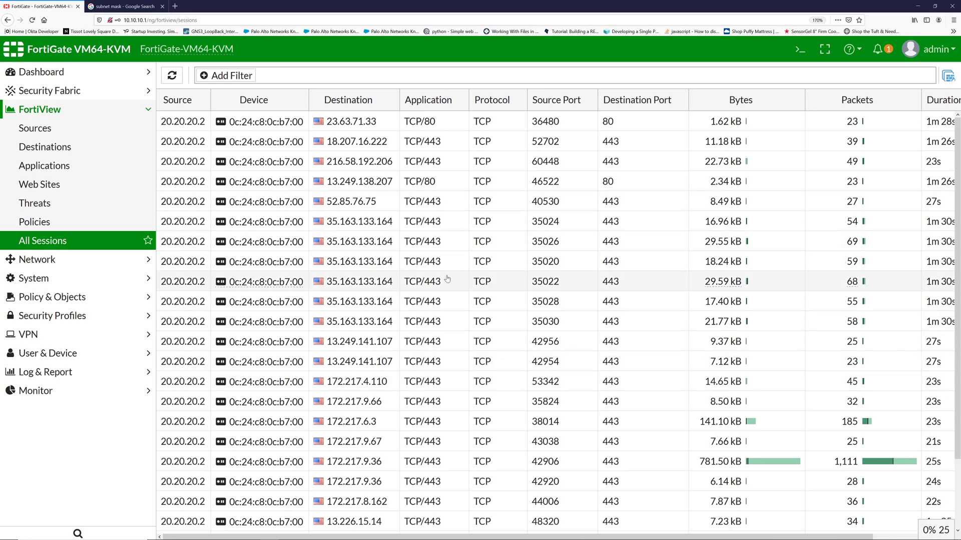
scroll(447, 279, down, 3)
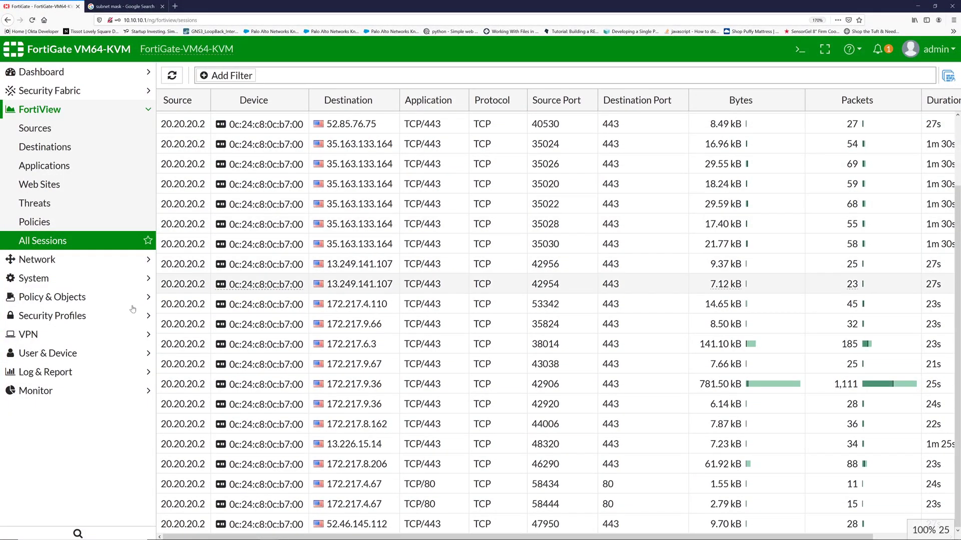
click(80, 372)
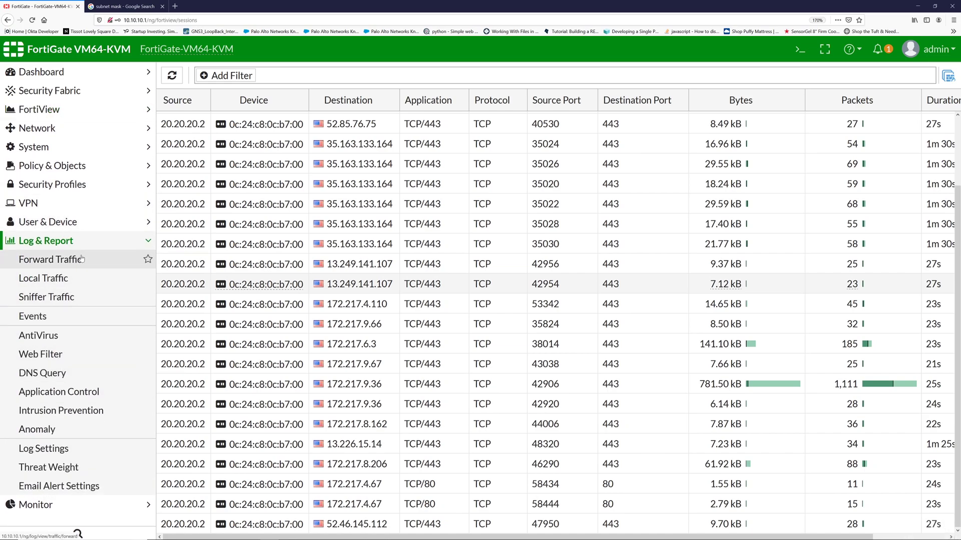
- Open the Routing Monitor and select the OSPF route to 20.20.20.0/24 via 20.20.21.2 on port2
click(75, 259)
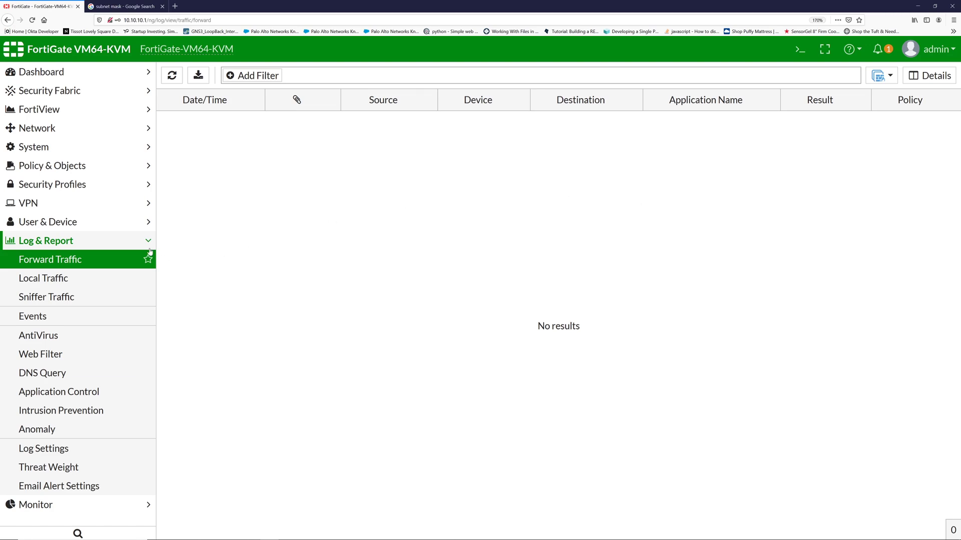
click(95, 241)
click(60, 261)
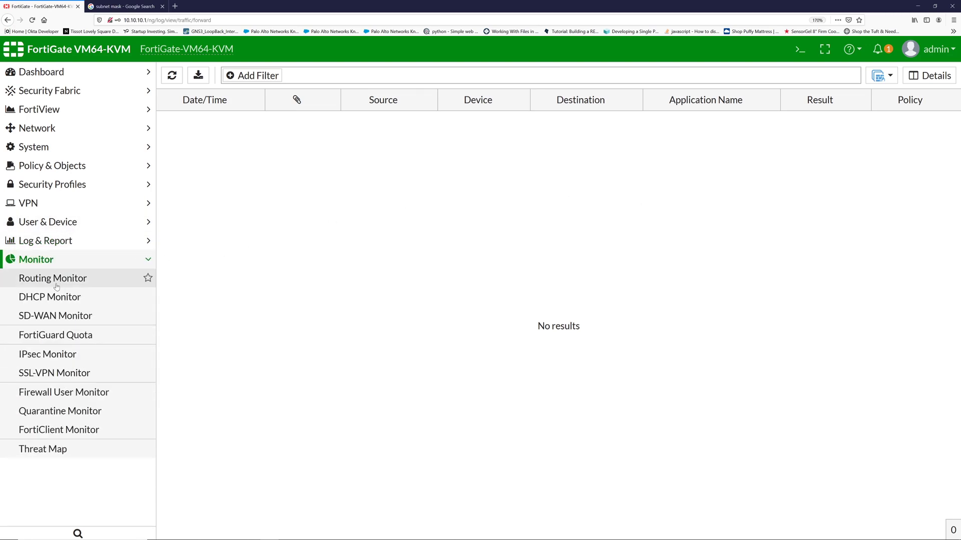
click(56, 284)
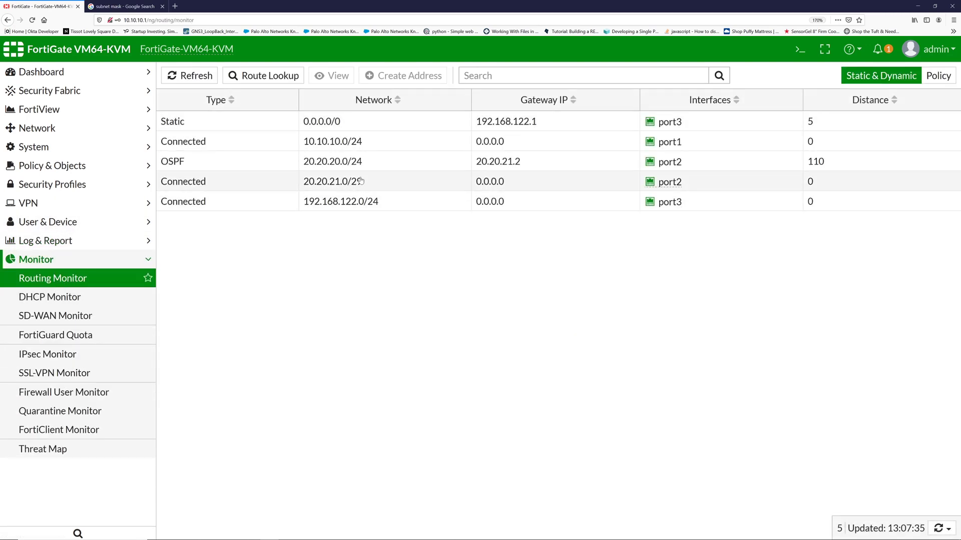
click(237, 163)
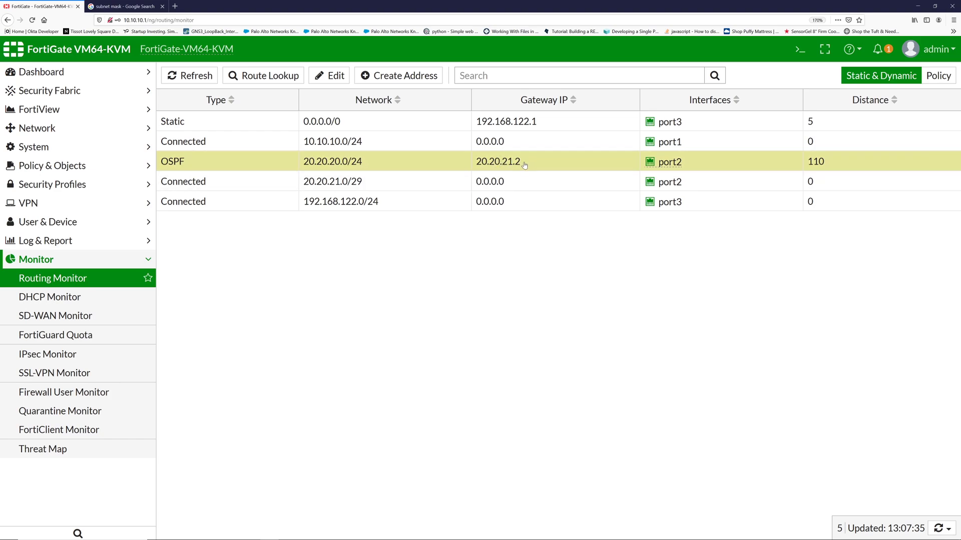
- Run 'do sh ip route' in the Cisco IOSv console
key(alt+Tab)
text(do sh ip route)
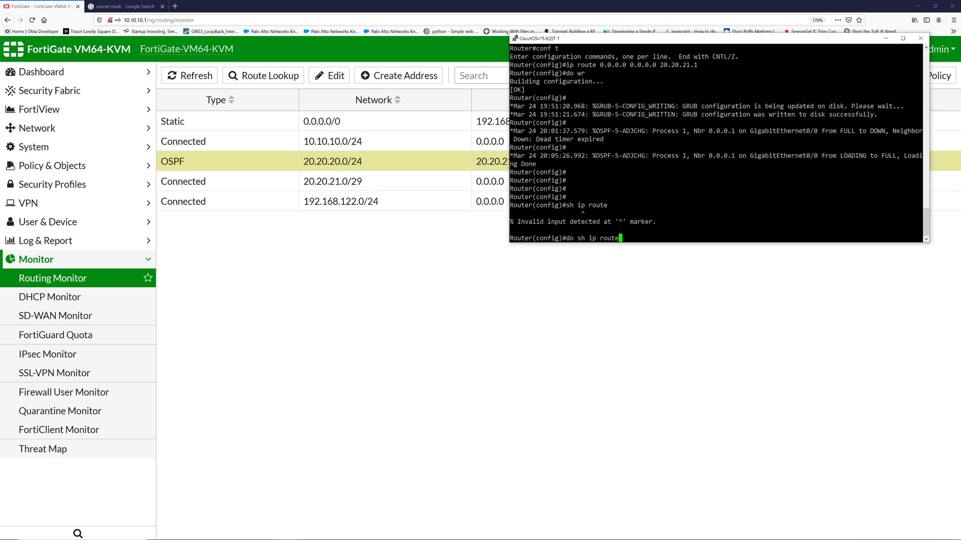
key(Return)
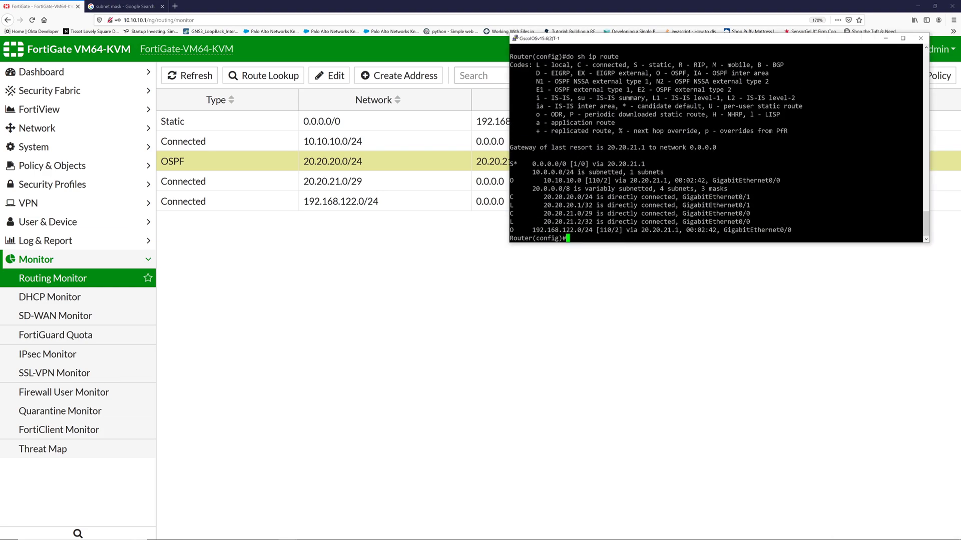
- Highlight the OSPF route lines for 10.10.10.0/24 and 192.168.122.0/24 via 20.20.21.1
drag(510, 164, 611, 180)
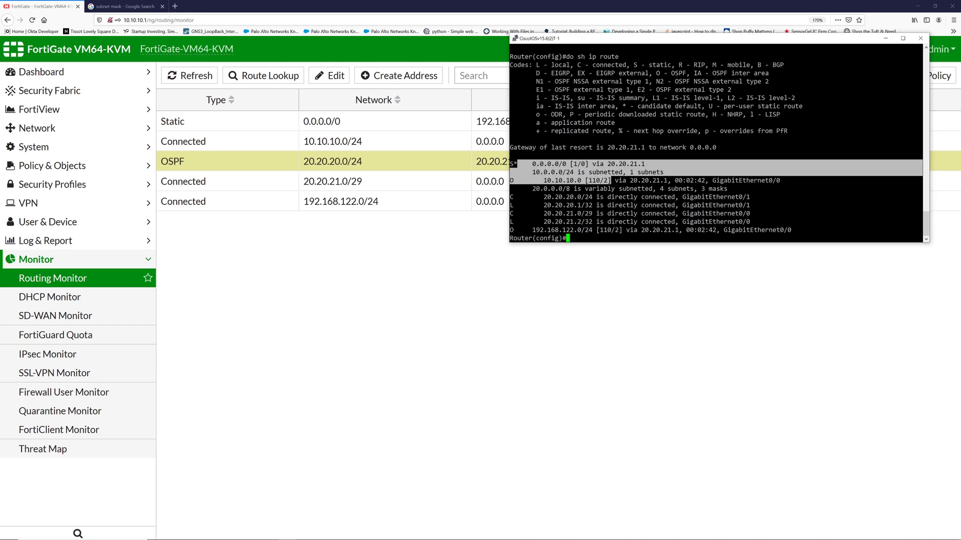
drag(540, 180, 923, 180)
drag(923, 230, 521, 230)
drag(924, 230, 514, 229)
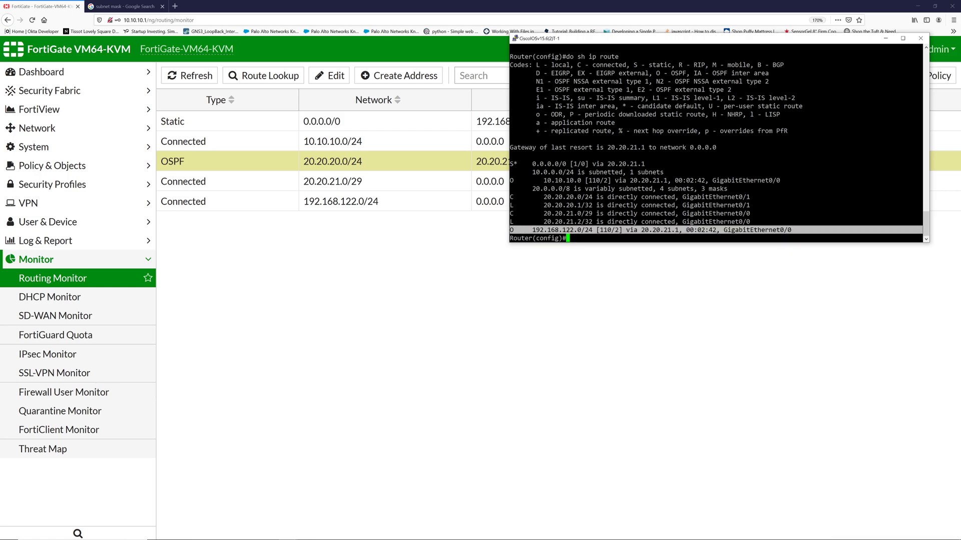
key(ctrl+c)
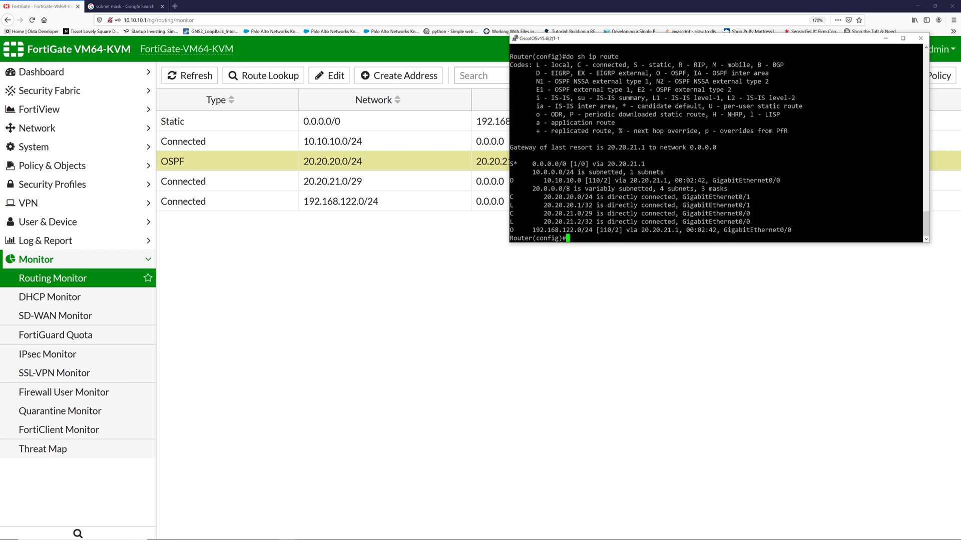
- Return to the FortiGate Routing Monitor showing the OSPF route to 20.20.20.0/24 via 20.20.21.2, with the Monitor menu collapsed
click(430, 257)
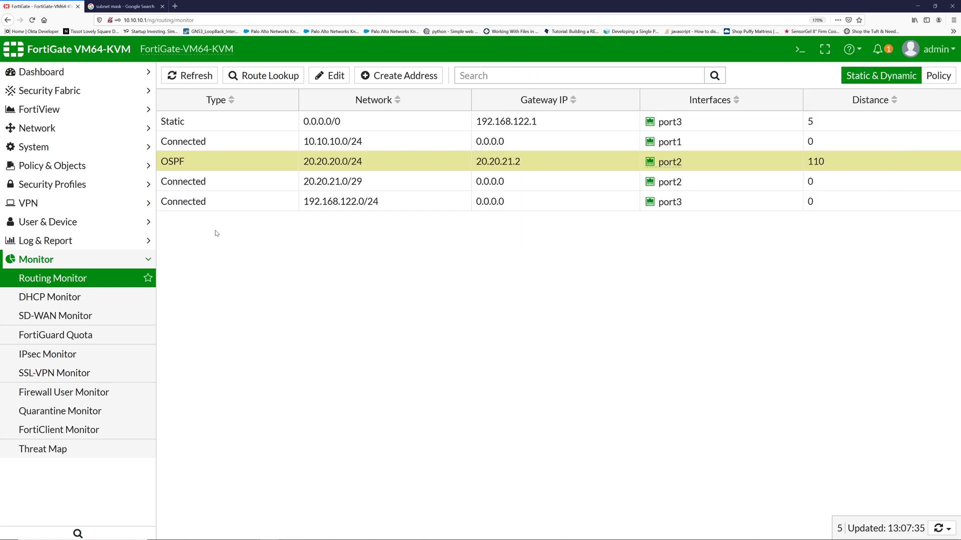
click(102, 262)
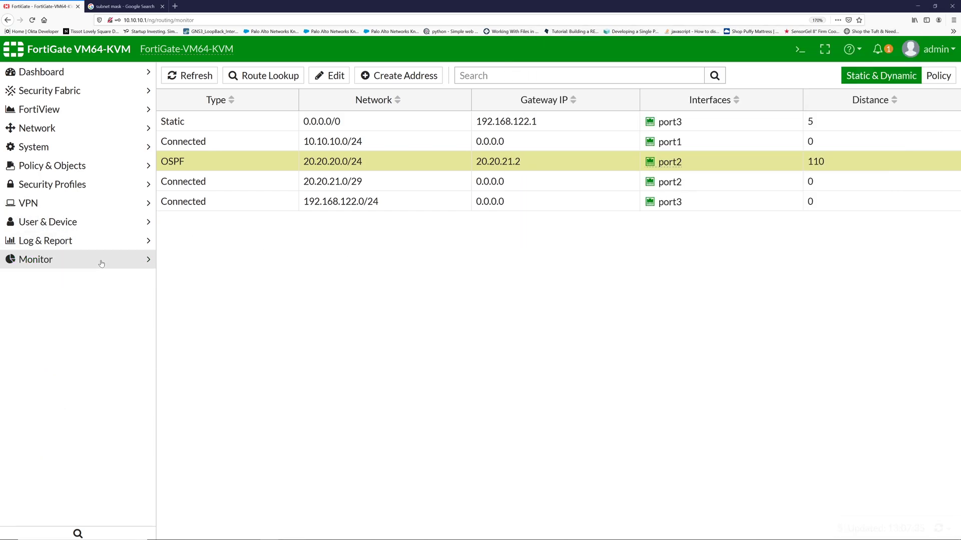